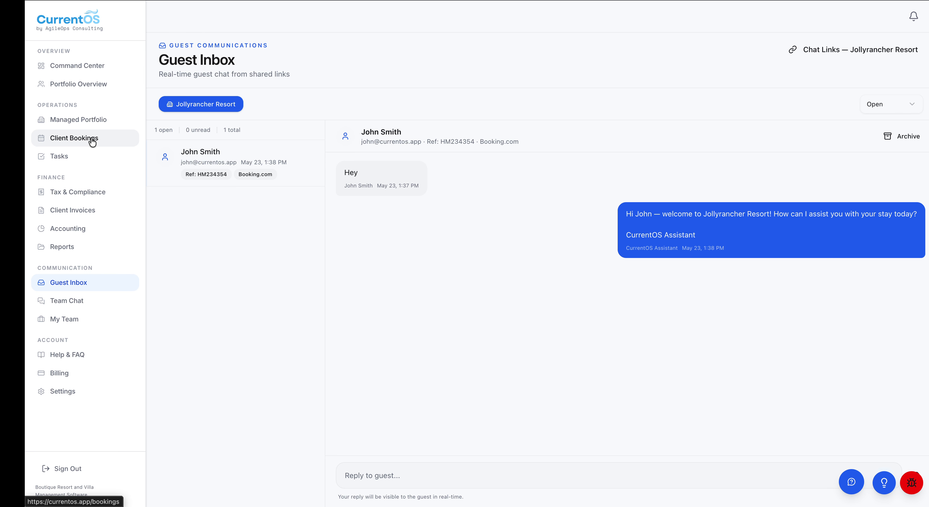
Leave the guest inbox and go to the Managed Portfolio's Properties page
{"action": "left_click", "coordinate": [91, 123]}
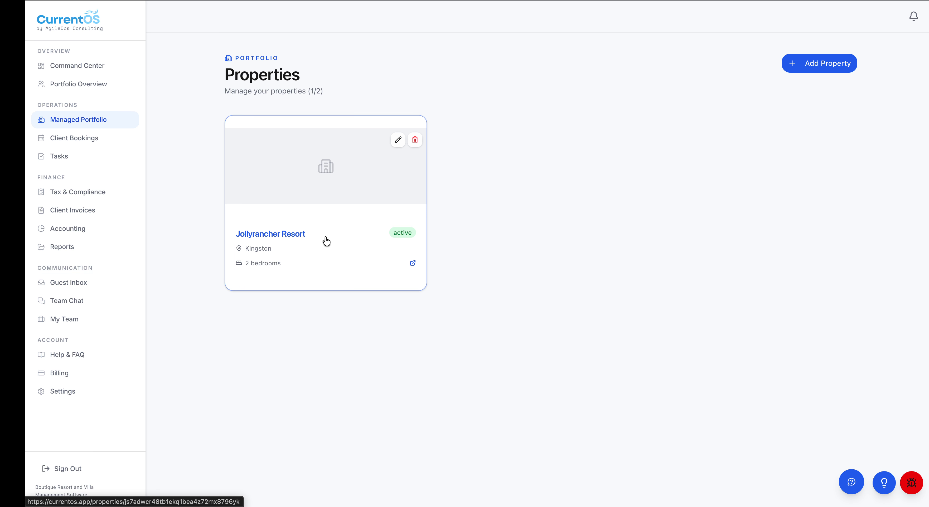
In Jollyrancher Resort's Knowledge Base, start an entry asking 'What is the WiFi password?'
{"action": "left_click", "coordinate": [377, 178]}
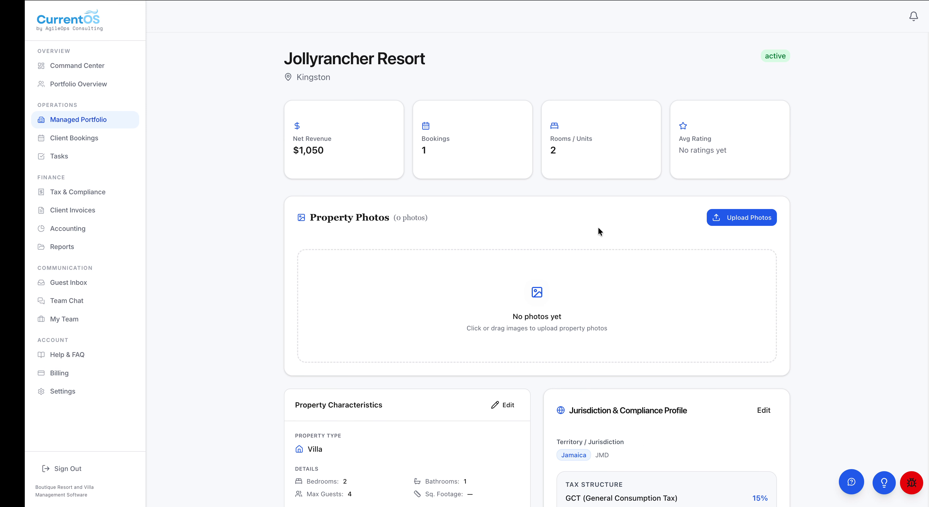
{"action": "scroll", "coordinate": [597, 227], "scroll_direction": "down", "scroll_amount": 10}
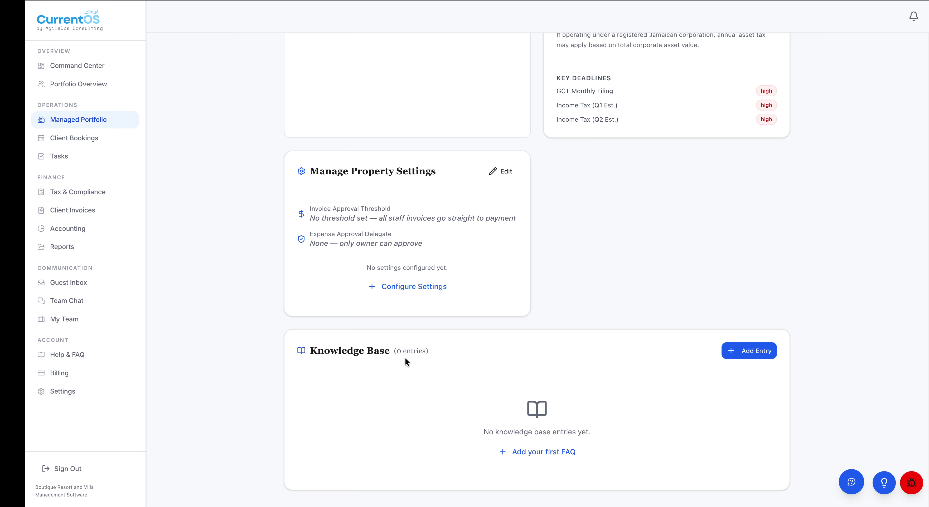
{"action": "left_click", "coordinate": [751, 356]}
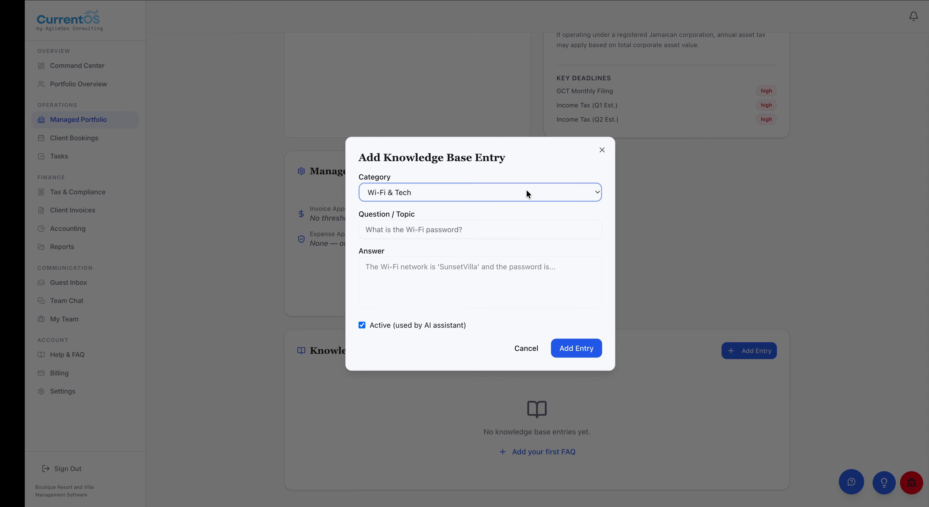
{"action": "left_click", "coordinate": [477, 226]}
{"action": "type", "text": "What"}
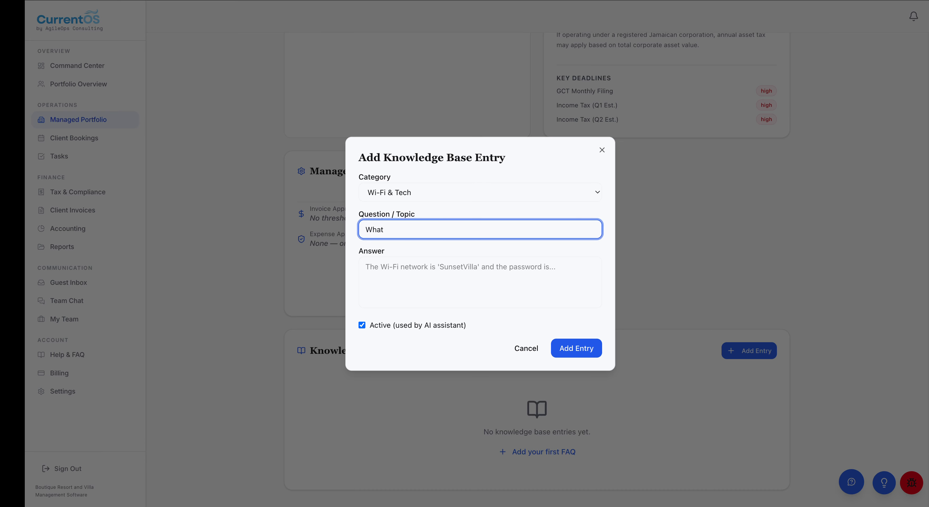
{"action": "type", "text": " is the WiFi password?"}
Answer it with 'The Wifi password is' plus the network password, and save the entry
{"action": "left_click", "coordinate": [433, 281]}
{"action": "type", "text": "Teh"}
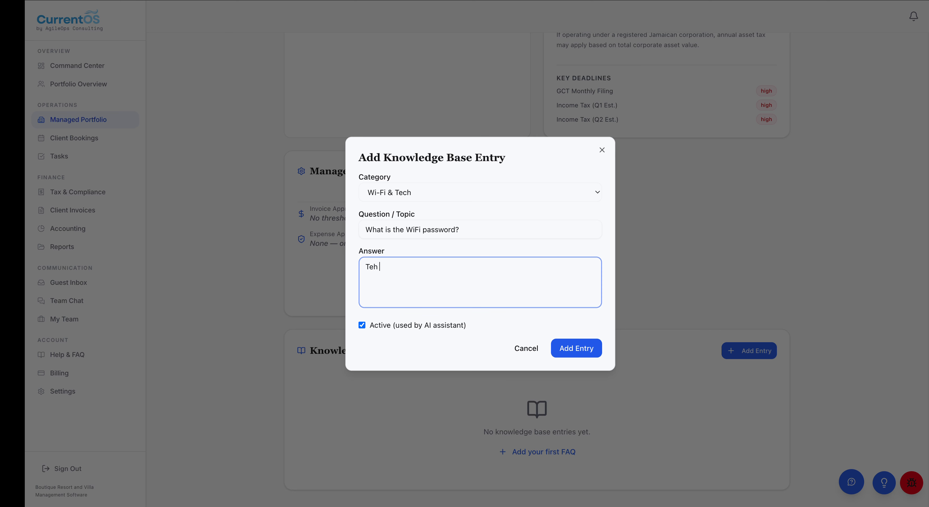
{"action": "key", "text": "BackSpace"}
{"action": "type", "text": "he Wifi password is"}
{"action": "key", "text": "BackSpace"}
{"action": "key", "text": "BackSpace"}
{"action": "type", "text": "is CurrentOS1234"}
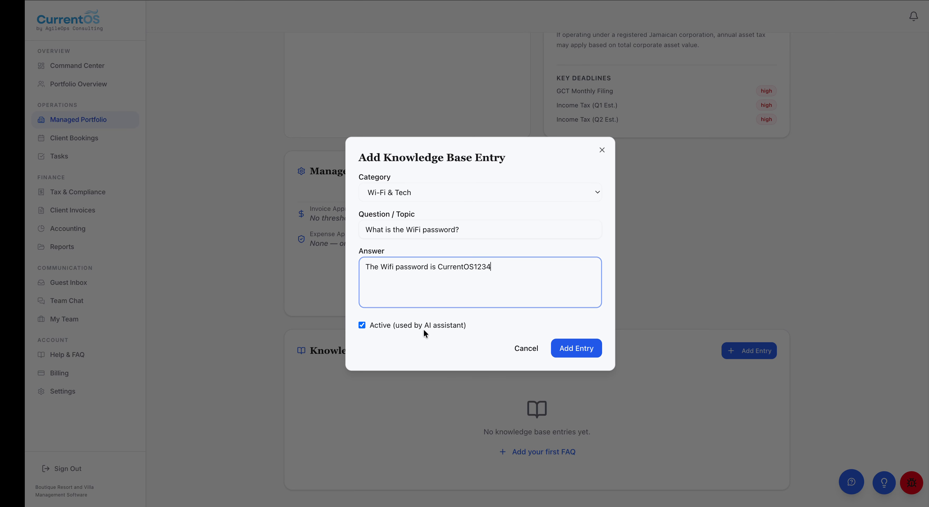
{"action": "left_click", "coordinate": [578, 352]}
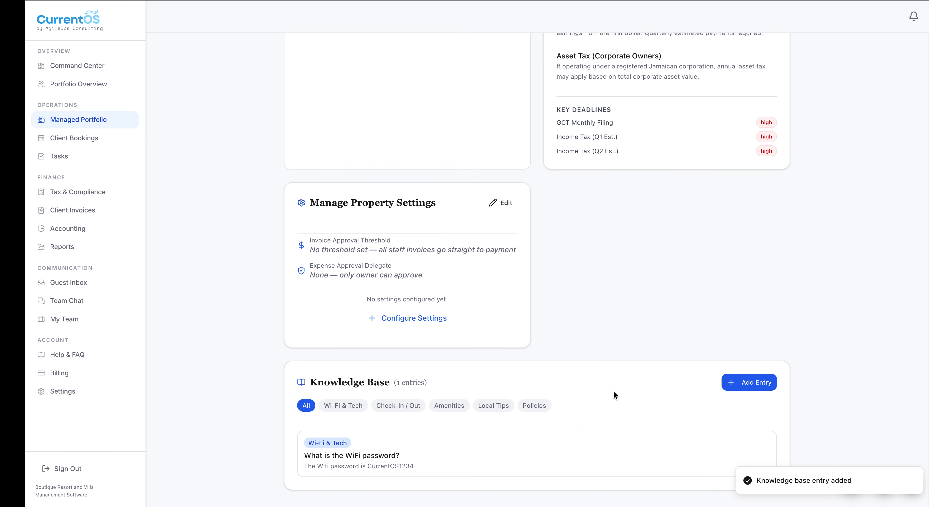
Add a Check-In / Out entry 'What is the door code?' answered with 'The door code is' and the code
{"action": "left_click", "coordinate": [752, 392]}
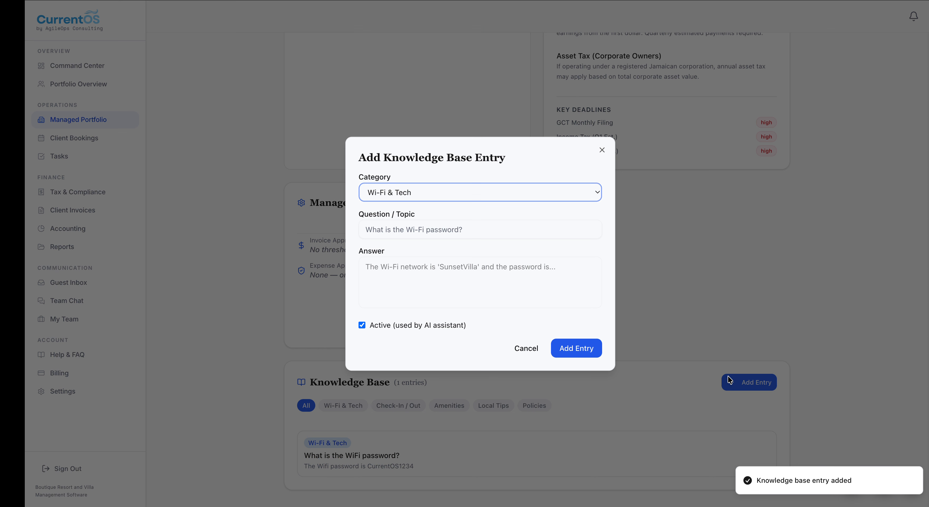
{"action": "left_click", "coordinate": [402, 188]}
{"action": "left_click", "coordinate": [403, 208]}
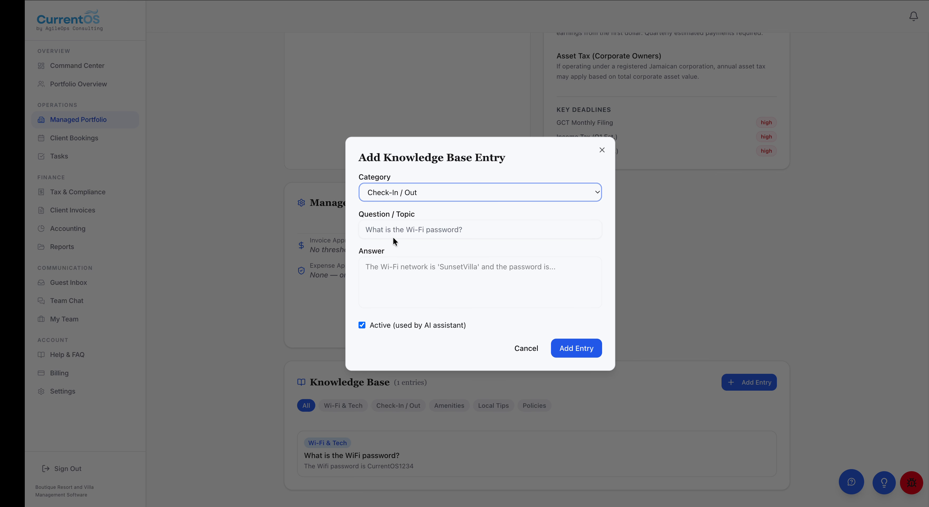
{"action": "left_click", "coordinate": [392, 231]}
{"action": "type", "text": "What is "}
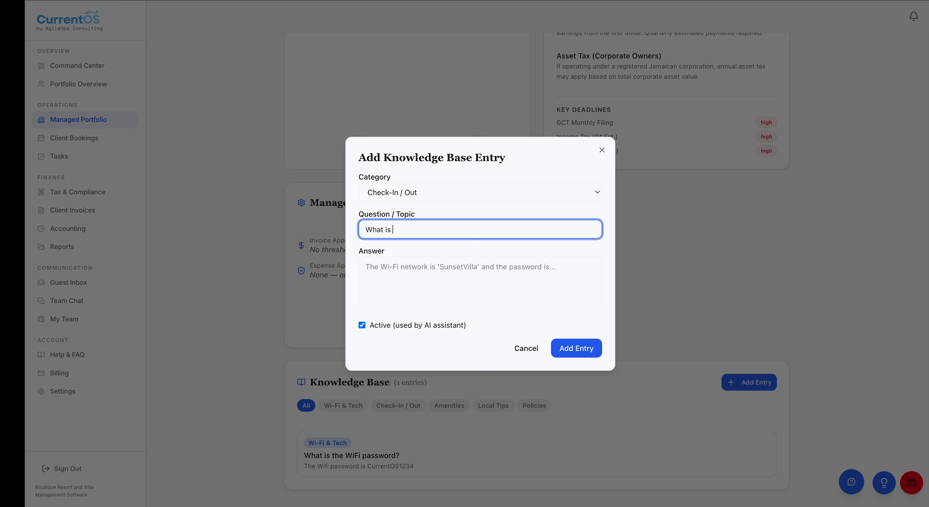
{"action": "type", "text": "the door code?"}
{"action": "left_click", "coordinate": [371, 272]}
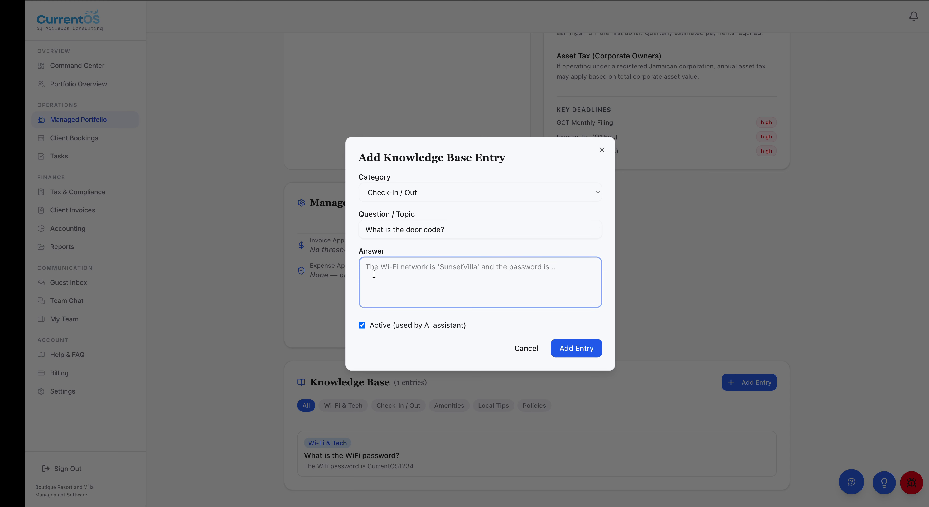
{"action": "type", "text": "The"}
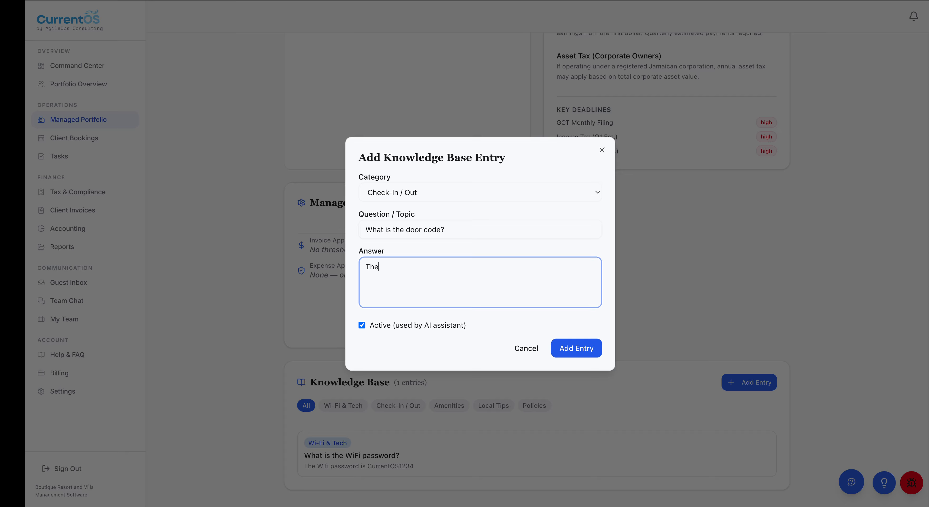
{"action": "type", "text": " door code is 1234"}
{"action": "left_click", "coordinate": [575, 349]}
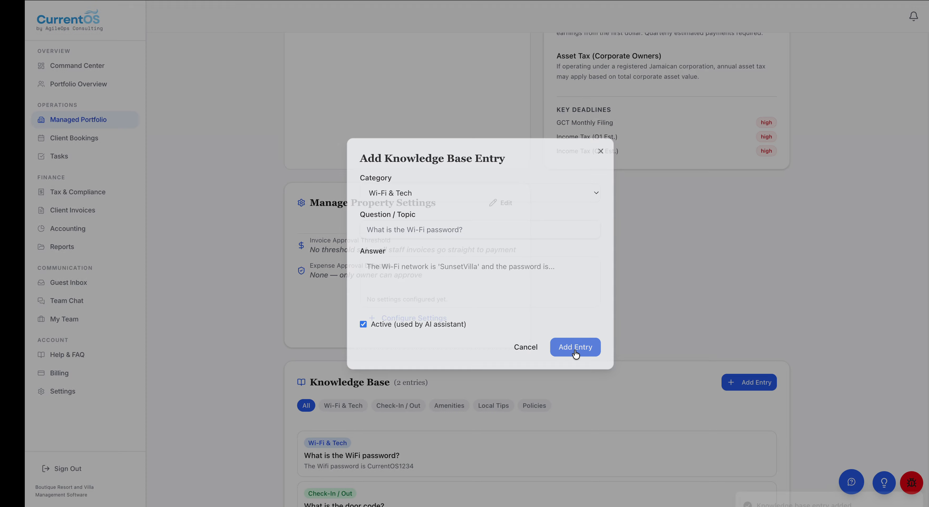
{"action": "scroll", "coordinate": [633, 353], "scroll_direction": "down", "scroll_amount": 1}
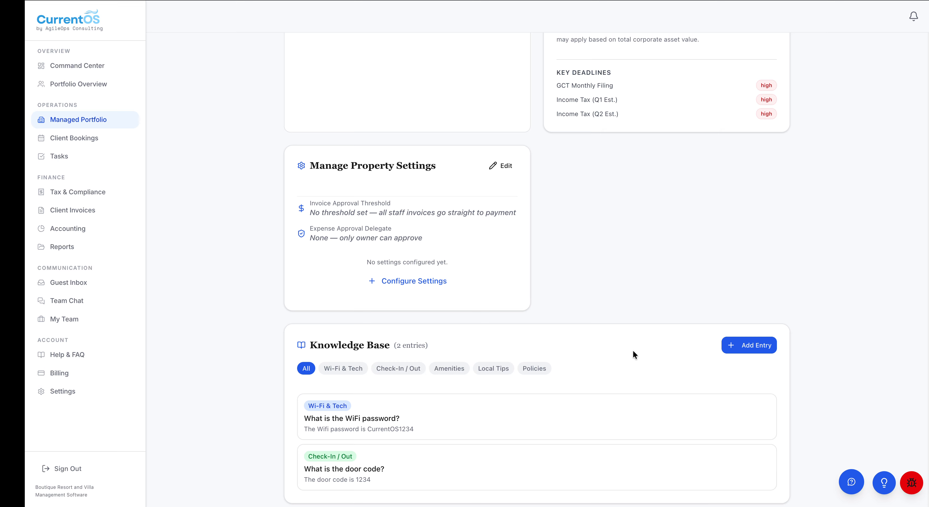
From the Guest Inbox, copy Jollyrancher Resort's Emergency Lines chat link and open a private window
{"action": "left_click", "coordinate": [58, 291]}
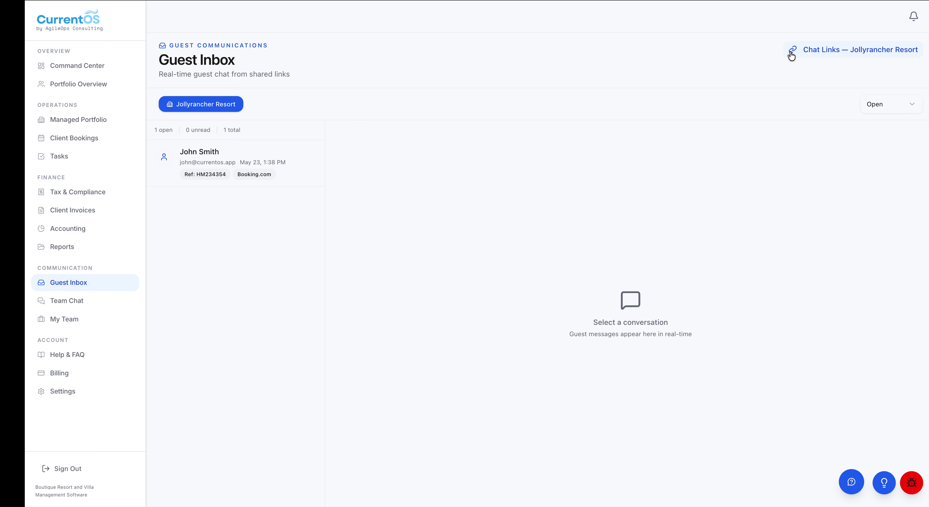
{"action": "left_click", "coordinate": [822, 53]}
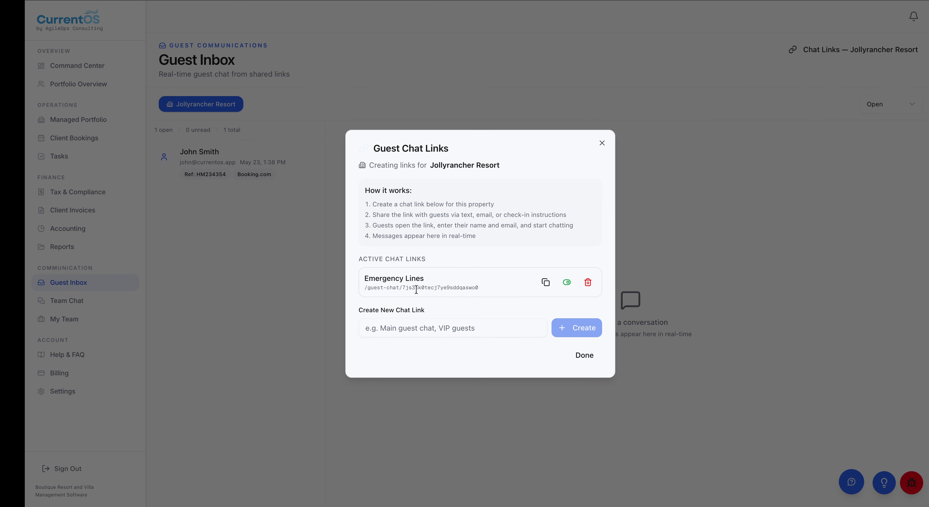
{"action": "left_click", "coordinate": [546, 283]}
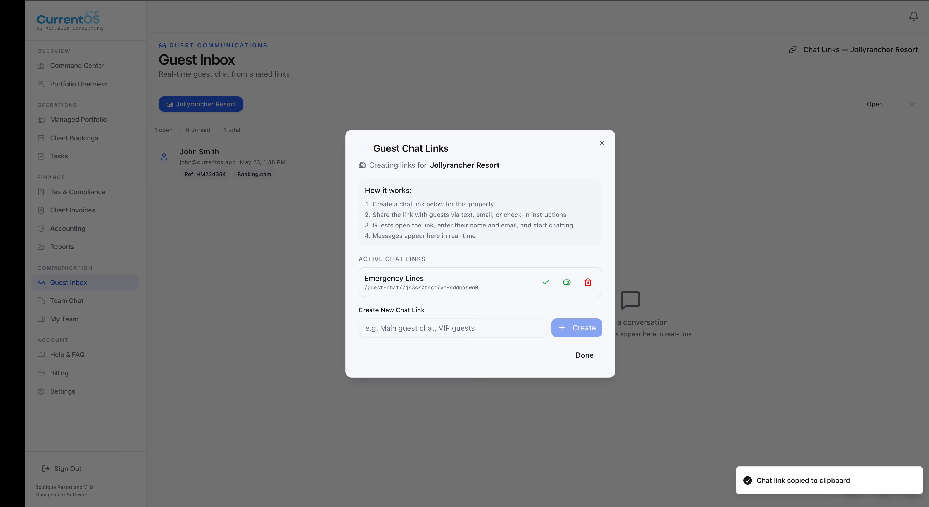
{"action": "left_click", "coordinate": [594, 357]}
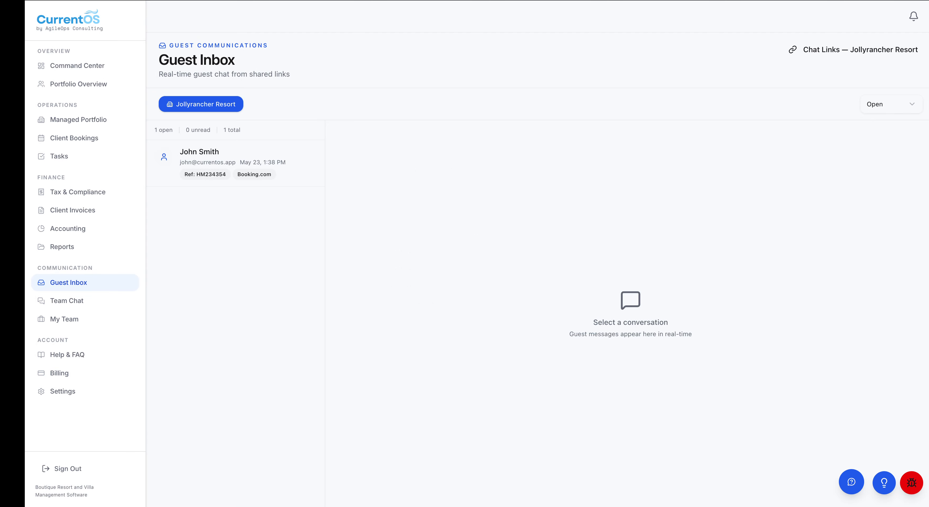
{"action": "key", "text": "super+t"}
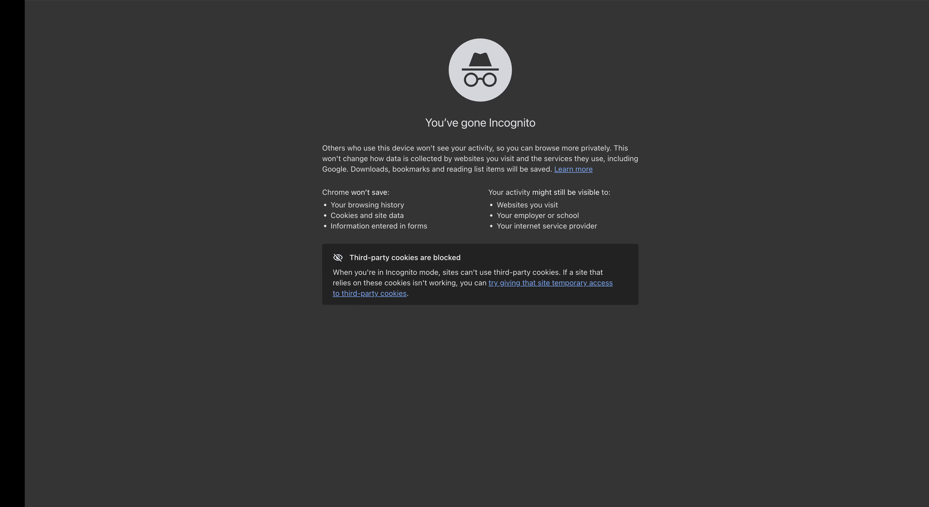
Load the copied guest chat link and enter the guest's full name and e-mail address
{"action": "key", "text": "super+v"}
{"action": "key", "text": "Return"}
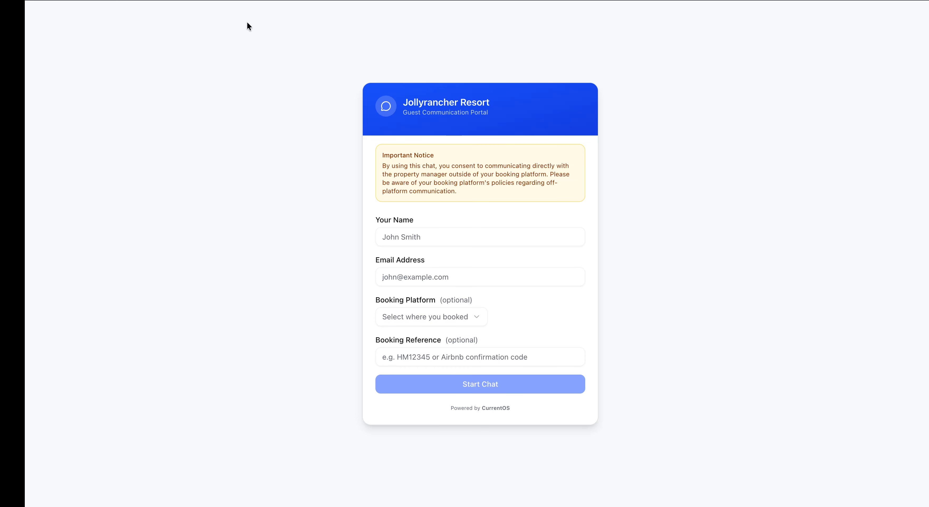
{"action": "left_click", "coordinate": [432, 239]}
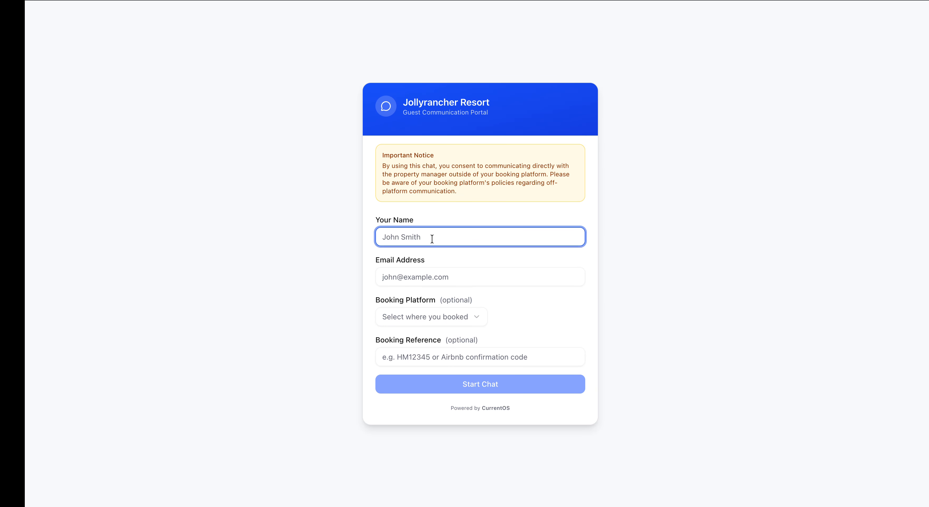
{"action": "left_click", "coordinate": [468, 281]}
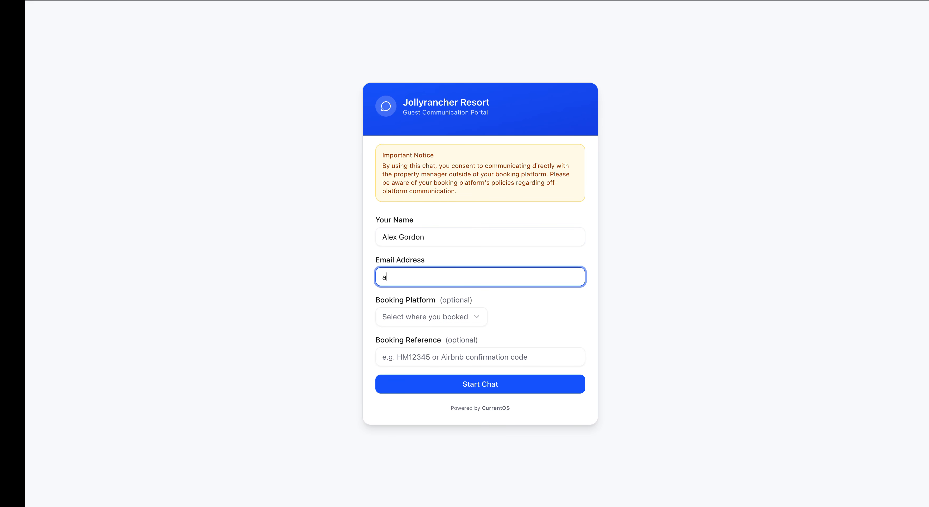
Choose Booking.com as the platform, enter the booking reference, and start the chat
{"action": "left_click", "coordinate": [462, 317]}
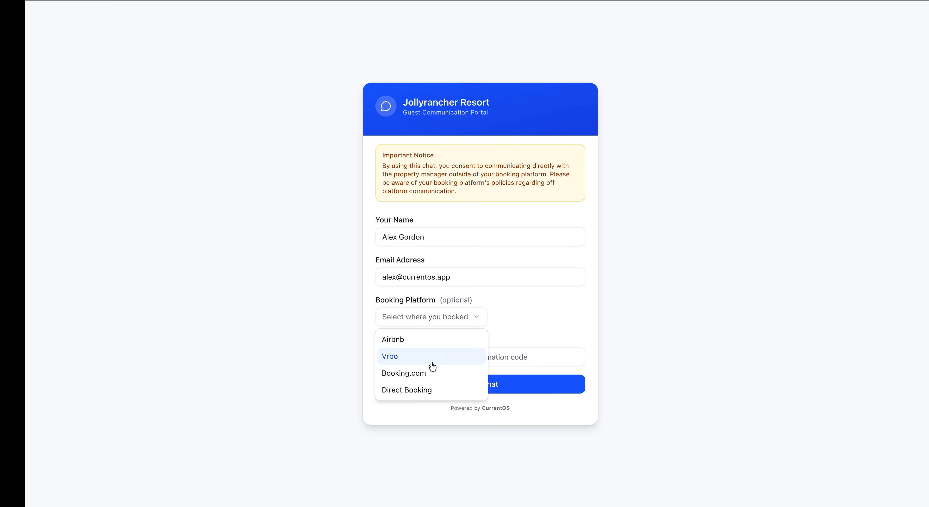
{"action": "left_click", "coordinate": [422, 376]}
{"action": "left_click", "coordinate": [438, 354]}
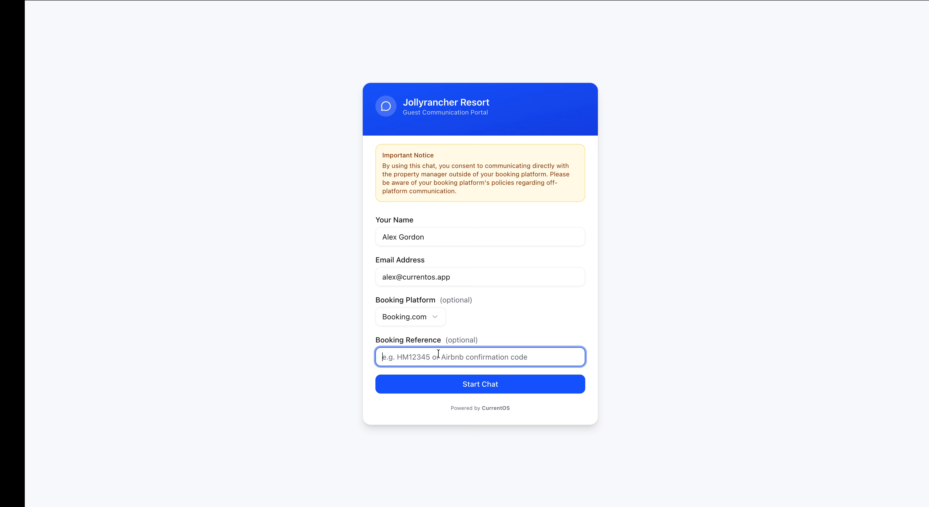
{"action": "type", "text": "JK"}
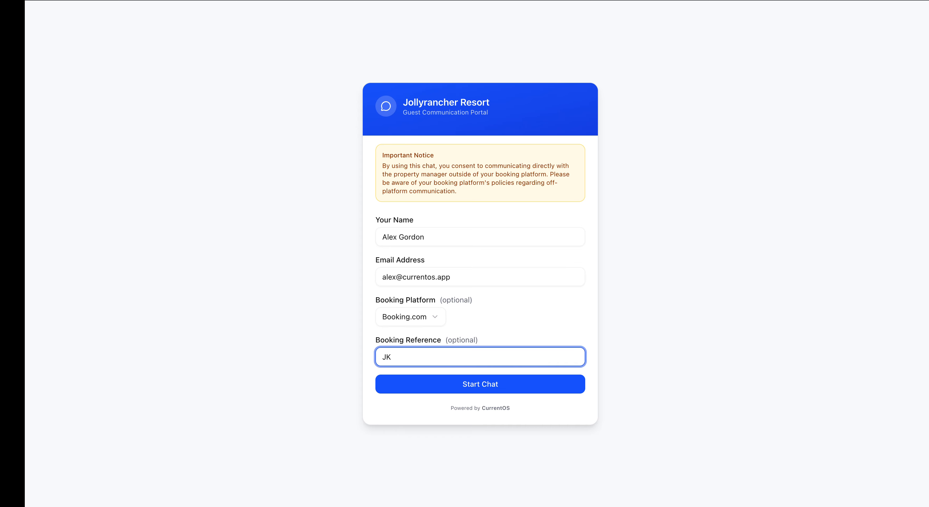
{"action": "type", "text": "12345"}
{"action": "left_click", "coordinate": [504, 389]}
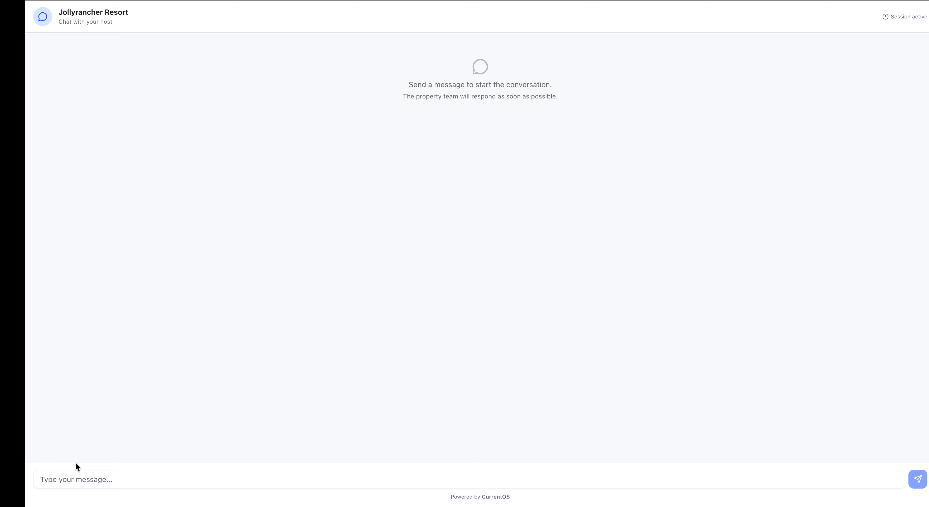
Send 'Hi, what's the door code?', then 'Hi thank you. What is the WiFi password?'
{"action": "left_click", "coordinate": [83, 482]}
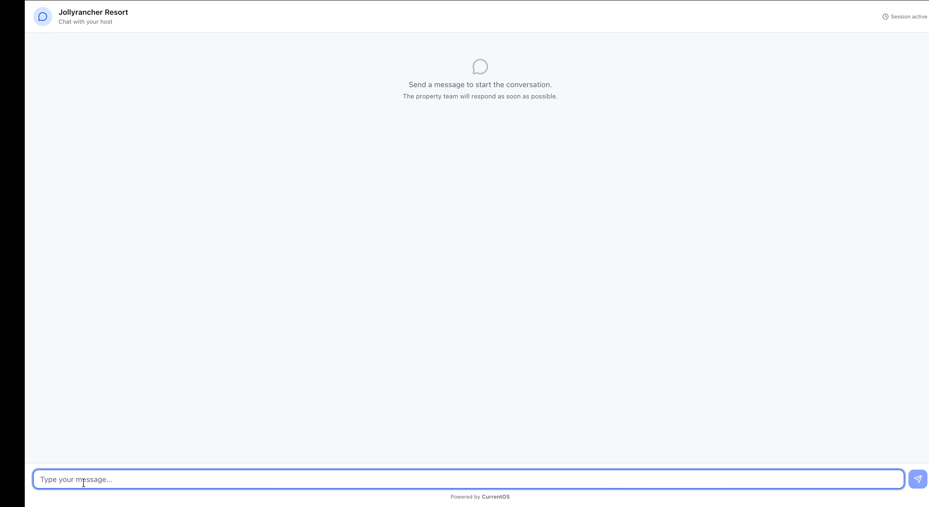
{"action": "type", "text": "Hi, "}
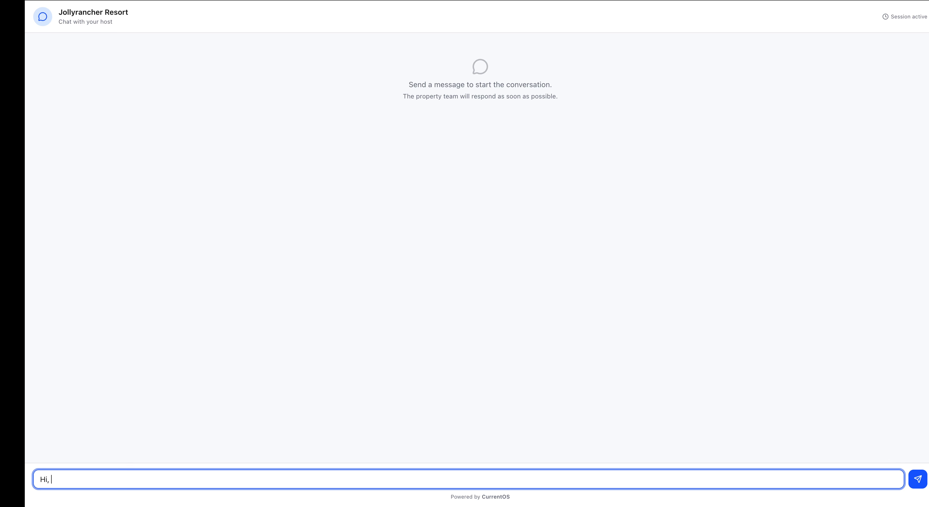
{"action": "type", "text": "what's the door code?"}
{"action": "key", "text": "Return"}
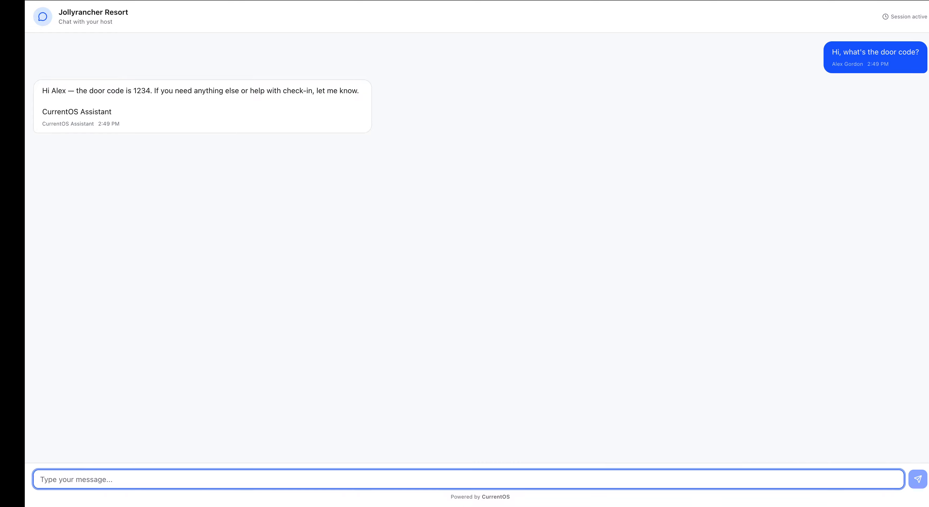
{"action": "type", "text": "Hi"}
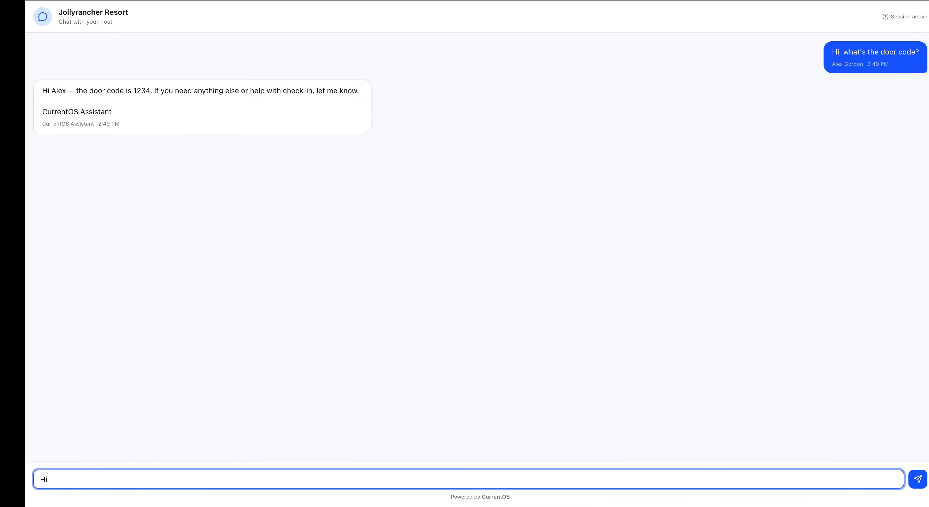
{"action": "type", "text": " thank you. What is the WiFi password?"}
{"action": "key", "text": "Return"}
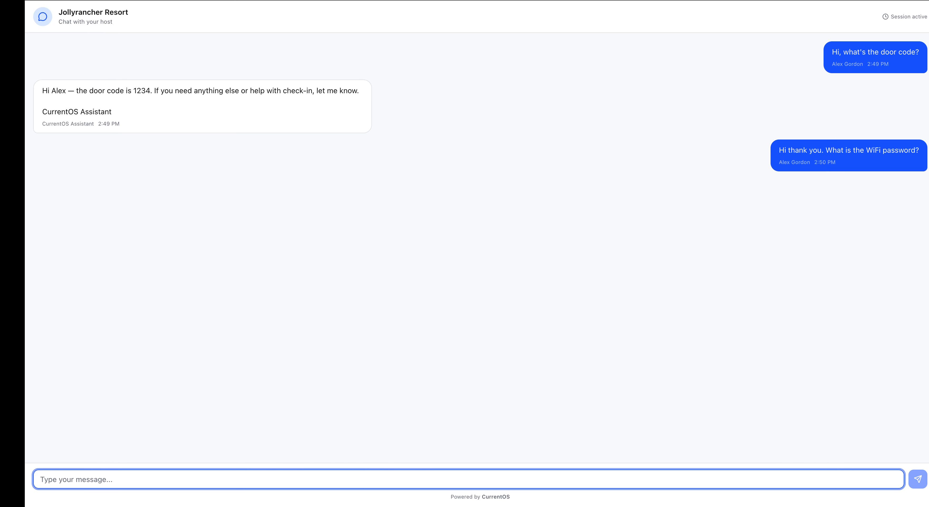